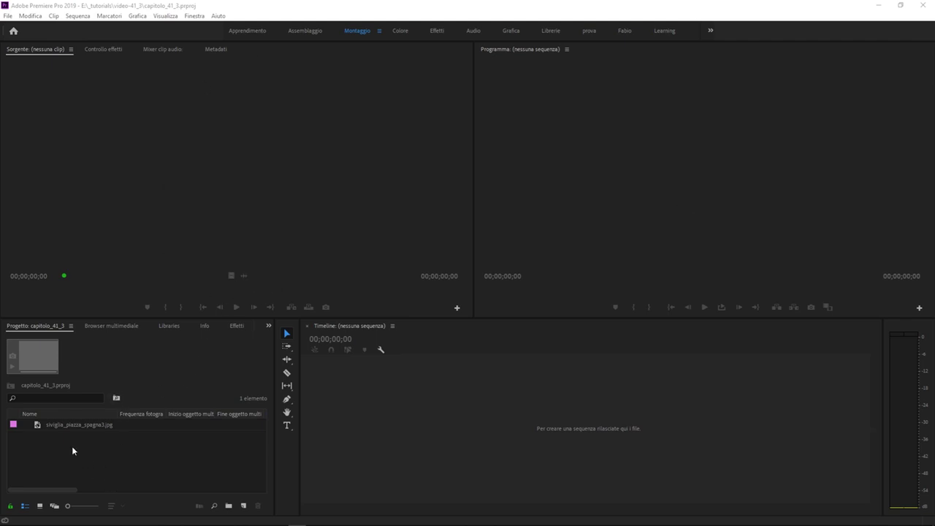
Preview the fountain photo in the Source monitor.
double_click(41, 425)
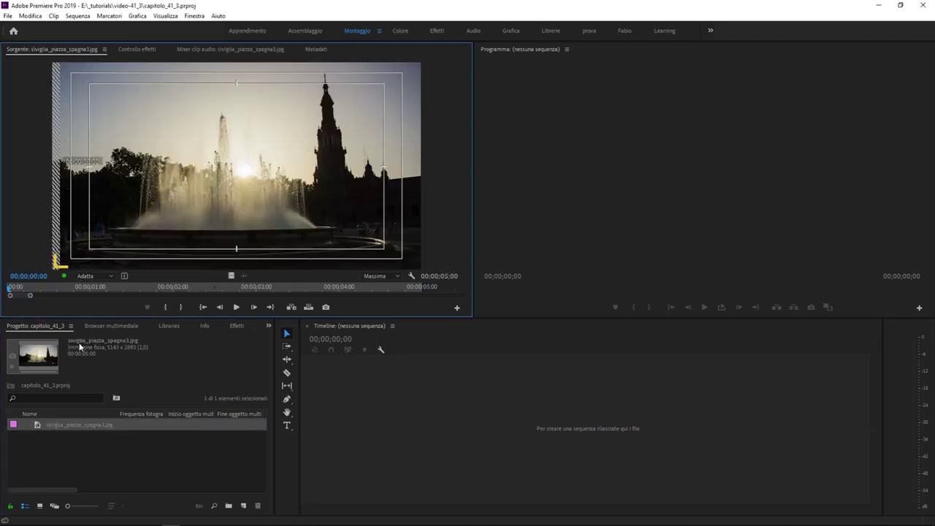
key("super+plus")
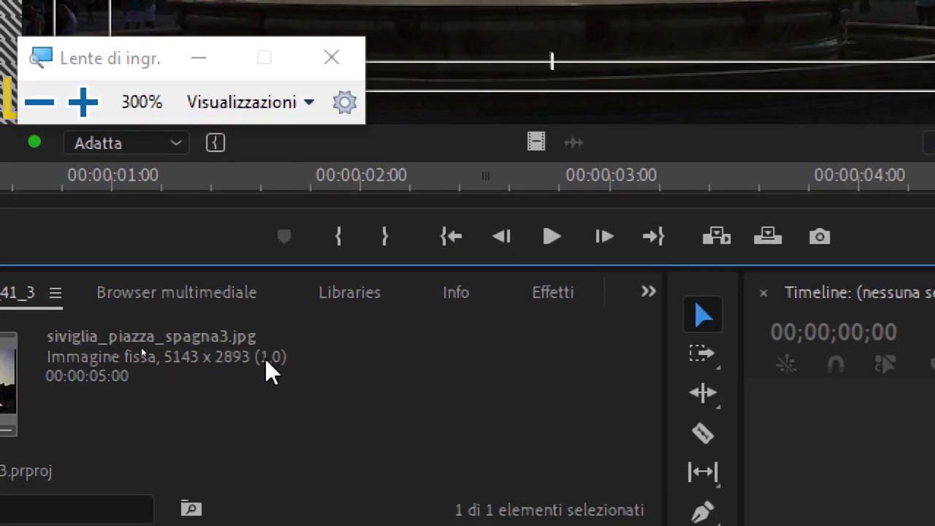
key("super+Escape")
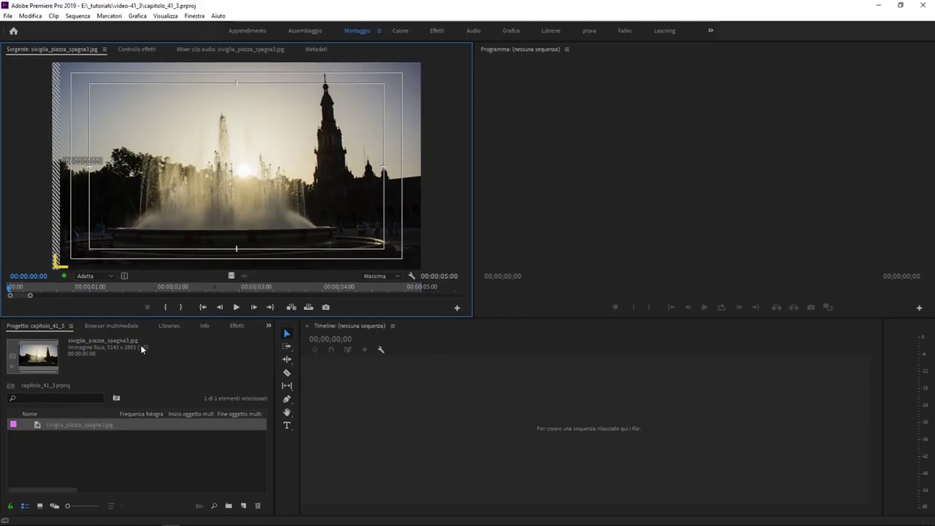
left_click(114, 445)
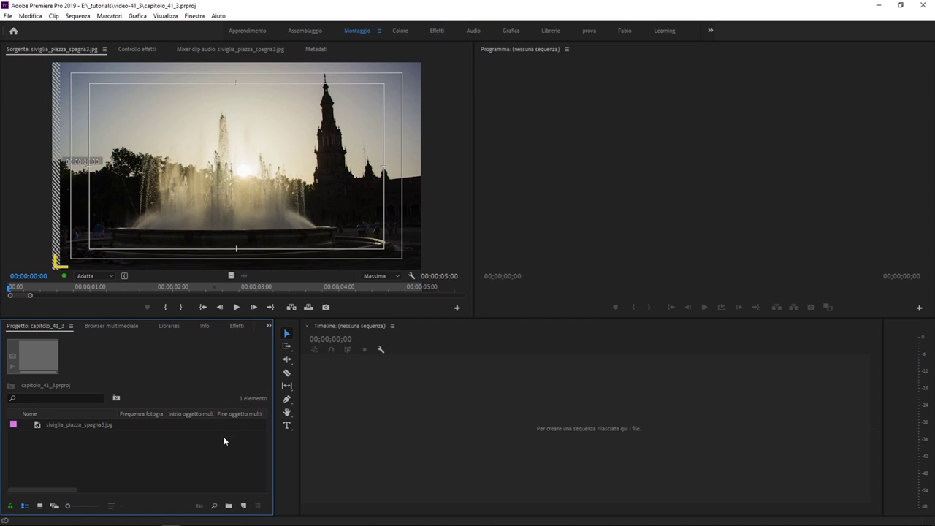
Drag the photo onto the empty Timeline to create sequence siviglia_piazza_spagna3.
left_click_drag(63, 427, 547, 424)
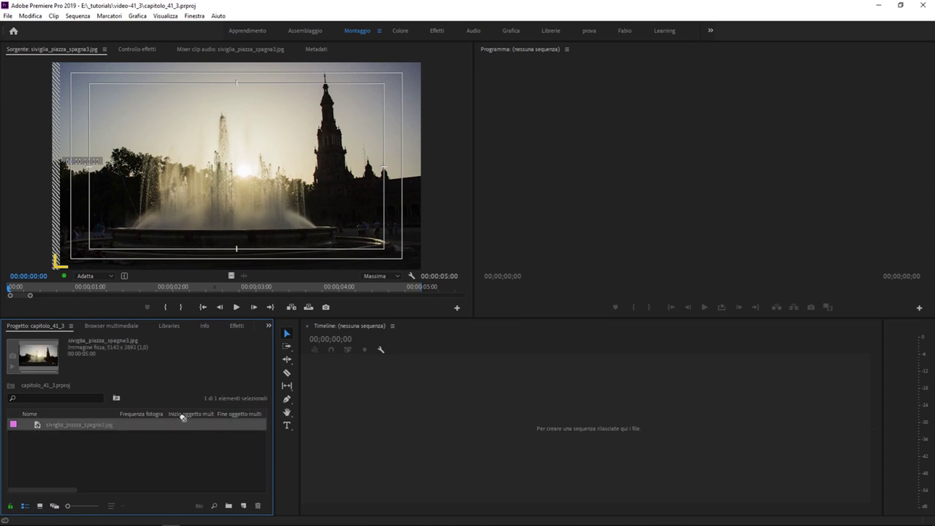
left_click_drag(37, 428, 475, 419)
mouse_move(476, 419)
left_mouse_down()
mouse_move(574, 447)
mouse_move(524, 431)
left_mouse_up()
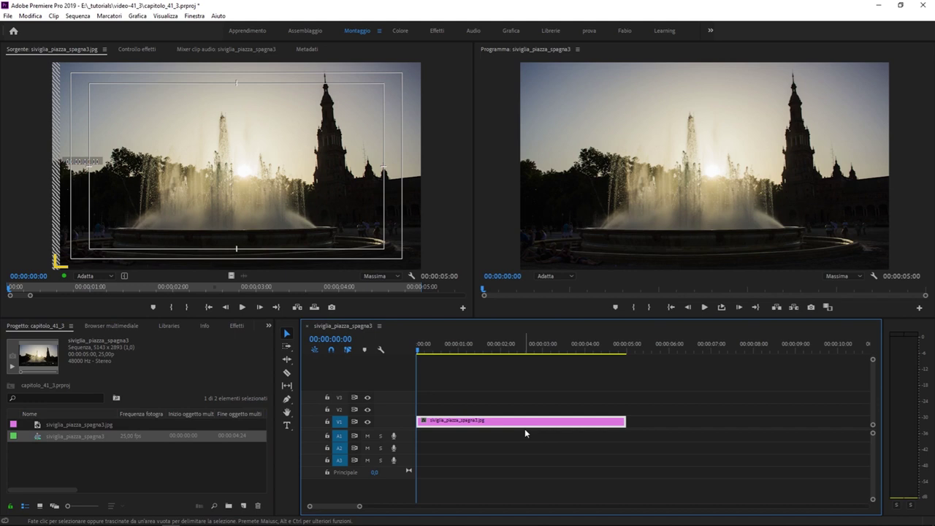
Undo the photo-sized sequence and create an XDCAM EX 1080p25 sequence named Sequenza 01.
key("ctrl+z")
left_click(230, 458)
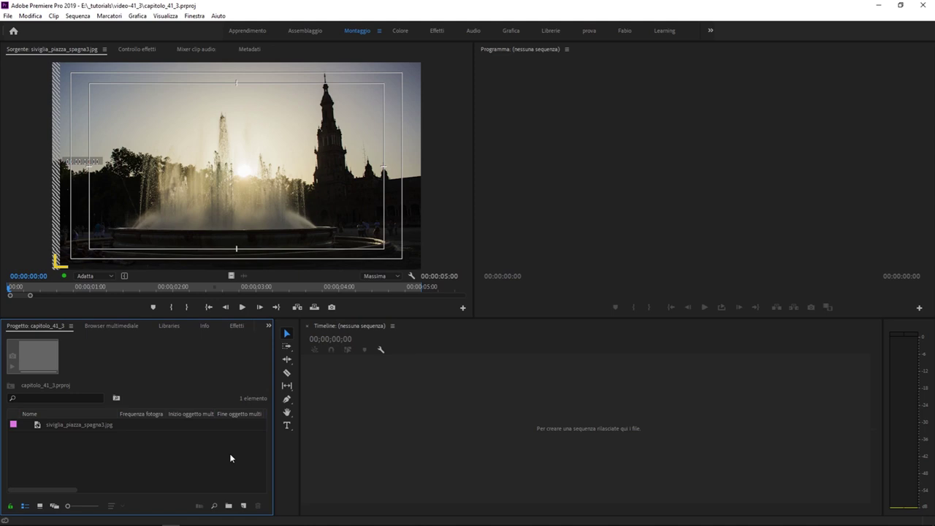
key("ctrl+n")
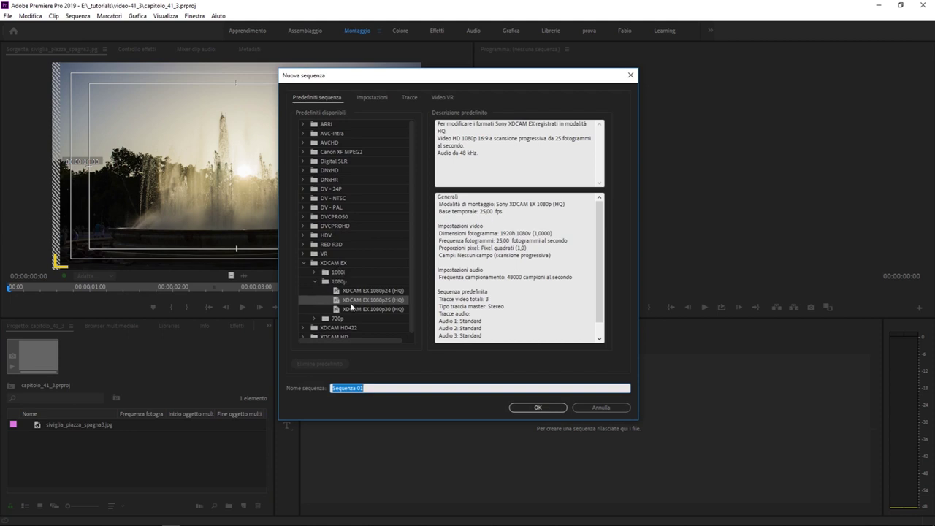
left_click(517, 409)
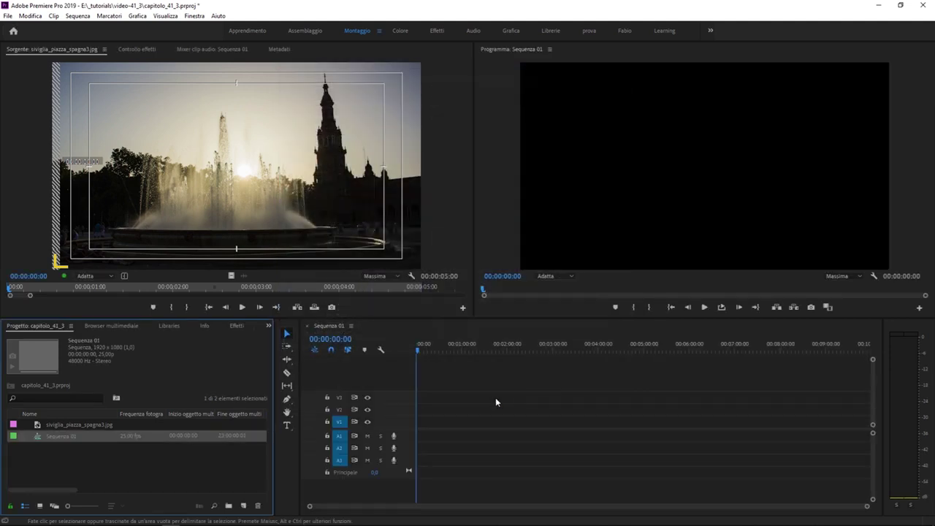
Place the fountain photo on V1 of Sequenza 01 and widen the Program monitor.
mouse_move(41, 425)
left_mouse_down()
mouse_move(470, 445)
mouse_move(420, 421)
mouse_move(628, 426)
left_mouse_up()
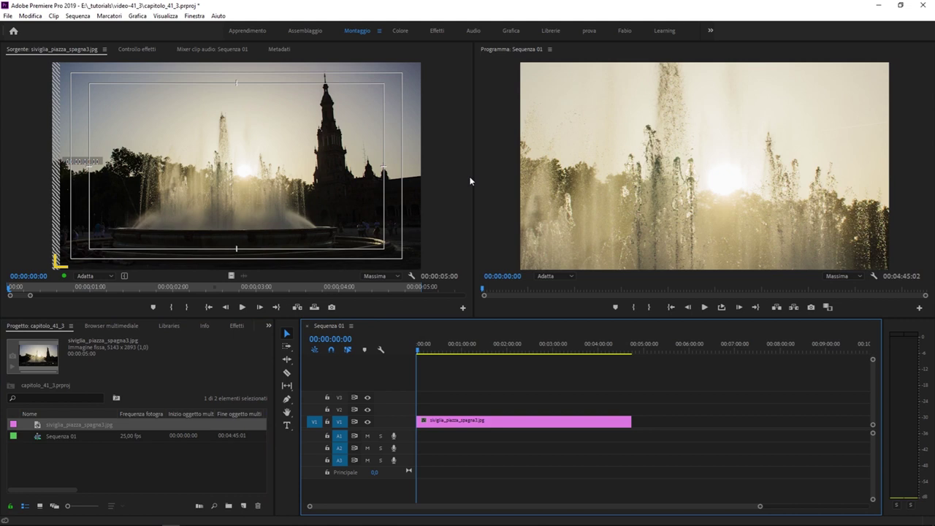
left_click_drag(470, 180, 241, 196)
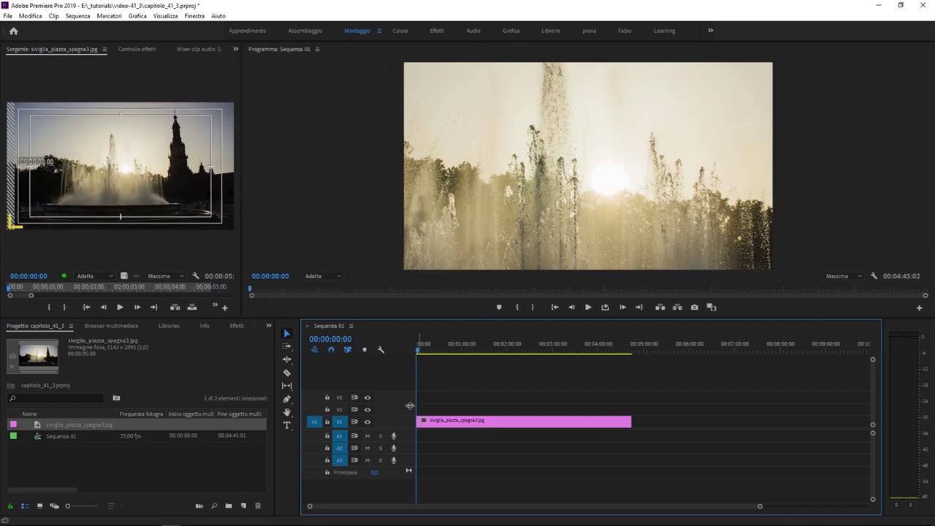
left_click_drag(474, 352, 483, 352)
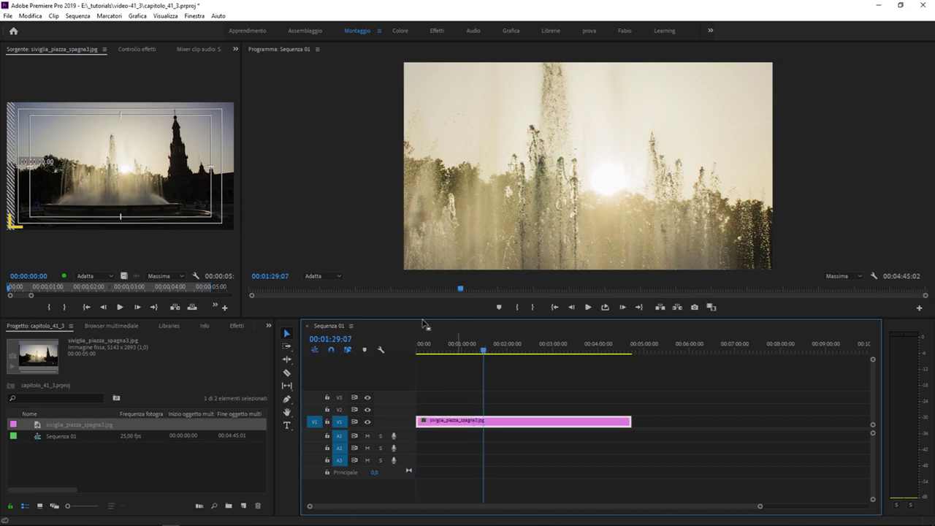
Zoom the Program monitor to 10% and show the clip's effect settings.
left_click(322, 275)
left_click(320, 295)
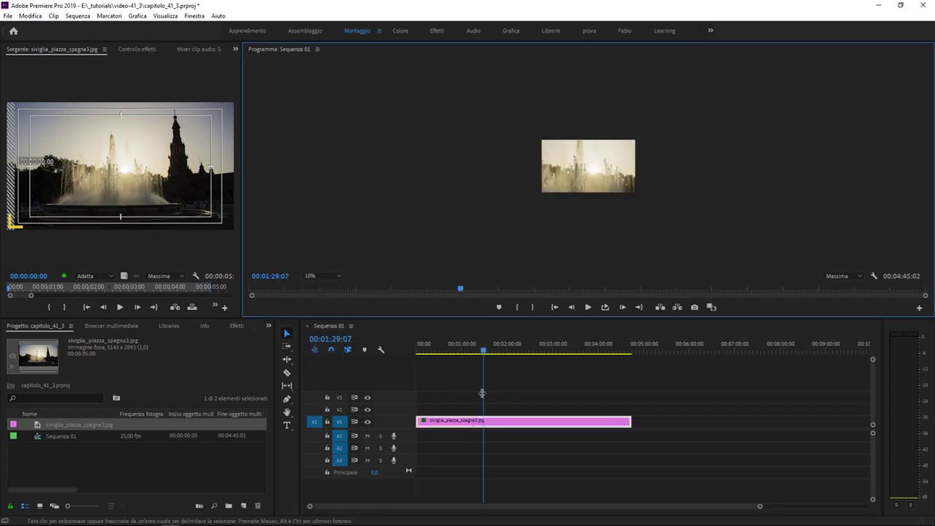
left_click(438, 387)
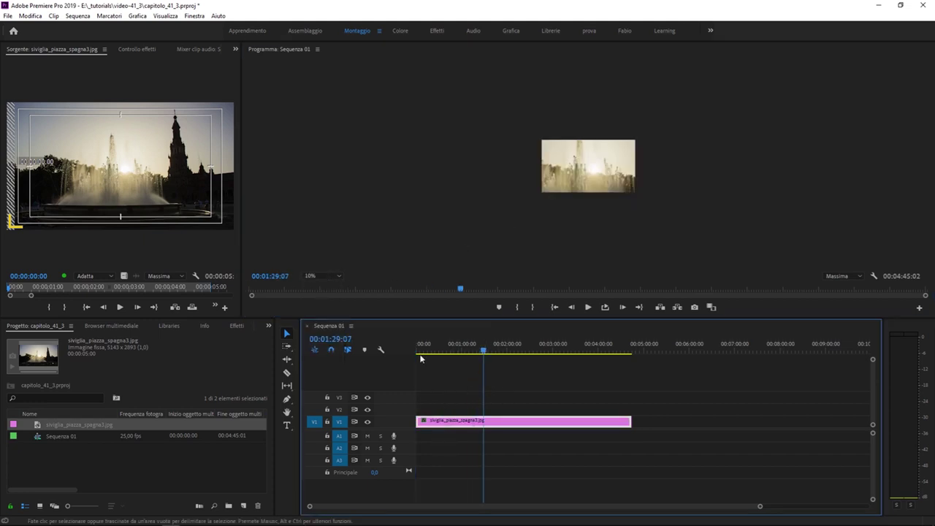
left_click(136, 49)
Scale the photo down to 37.7 with the Motion handles so it fits the 1080p frame.
left_click(49, 89)
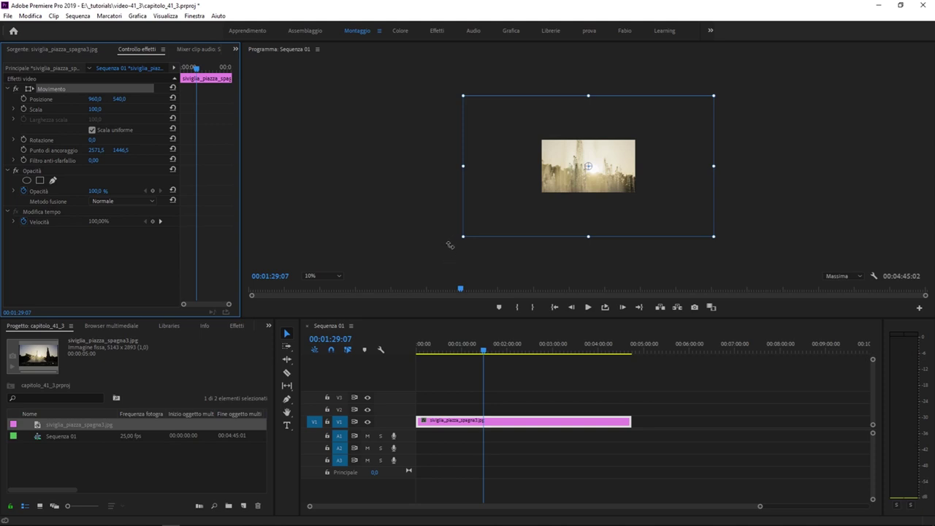
left_click_drag(462, 239, 534, 196)
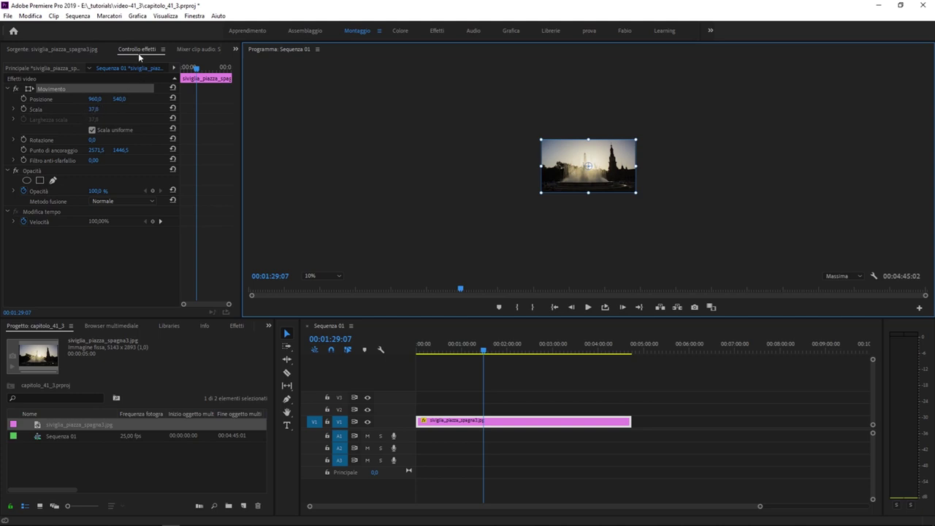
left_click(314, 278)
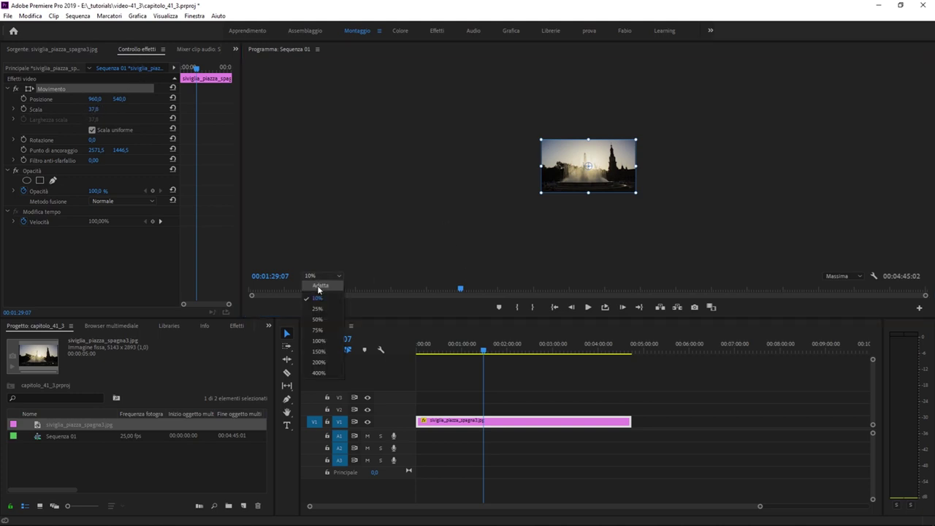
left_click(315, 285)
mouse_move(93, 109)
left_mouse_down()
mouse_move(78, 108)
mouse_move(100, 109)
left_mouse_up()
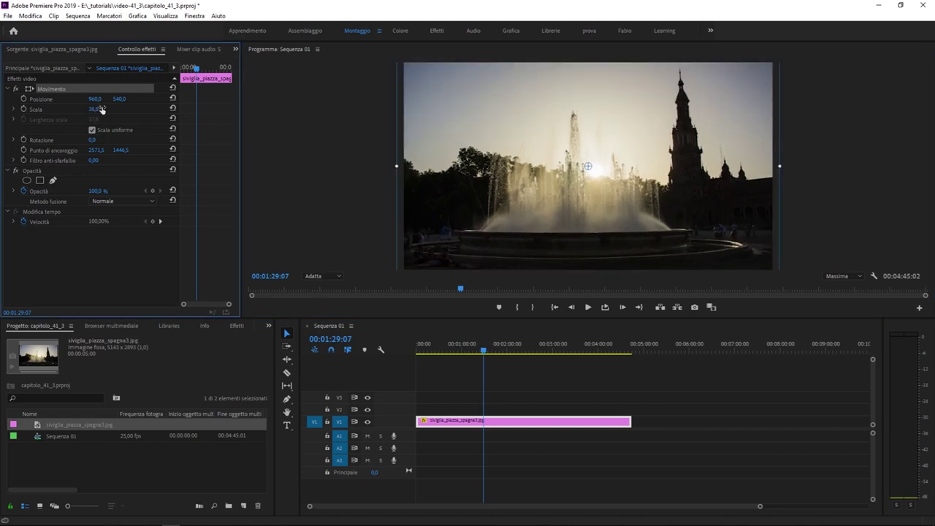
left_click(395, 165)
left_click_drag(394, 165, 398, 165)
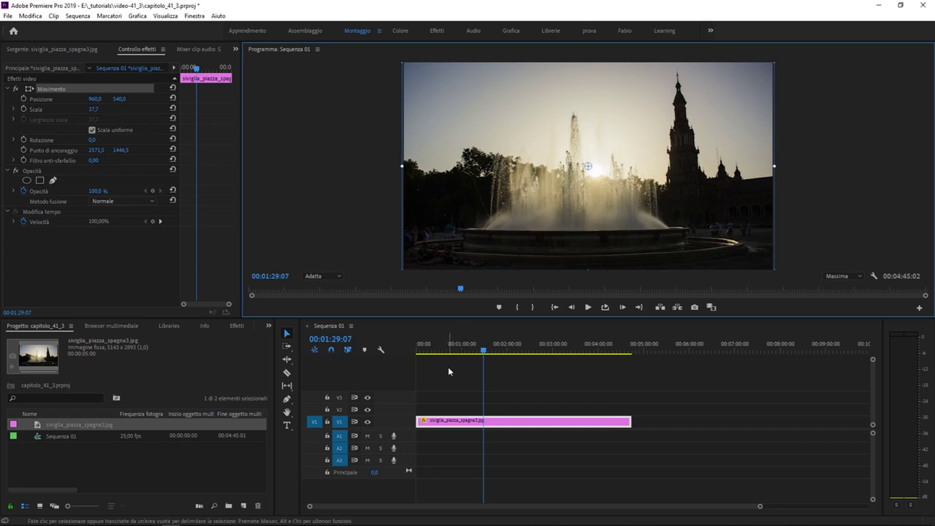
Reset the photo's Scale to 100.
left_click(95, 108)
type("100")
key("Return")
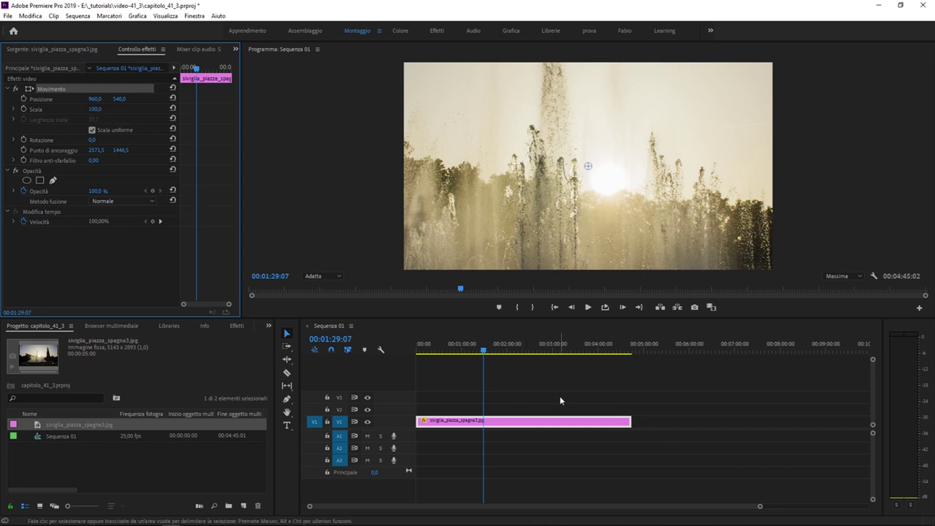
Apply Set to Frame Size to the photo clip, fitting it at Scale 37.3.
left_click_drag(429, 384, 545, 439)
left_click_drag(428, 450, 600, 464)
left_click_drag(462, 400, 519, 430)
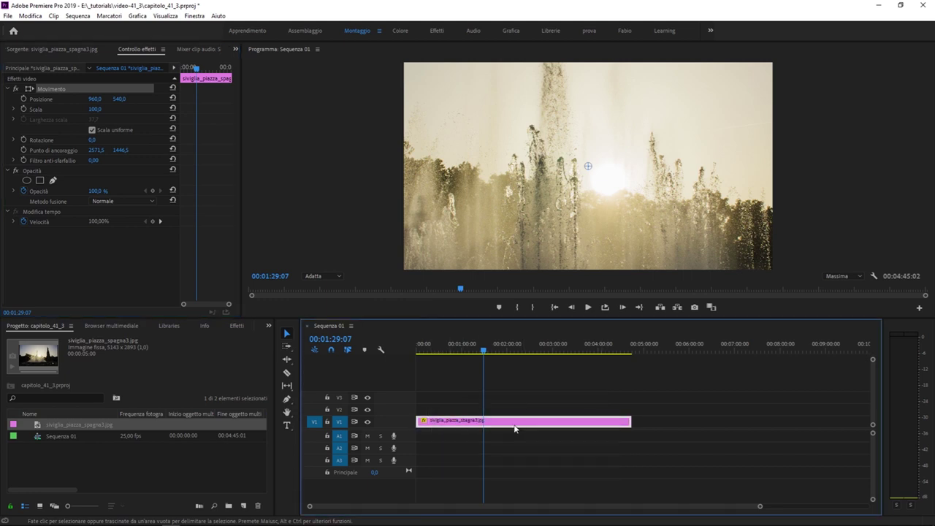
right_click(473, 425)
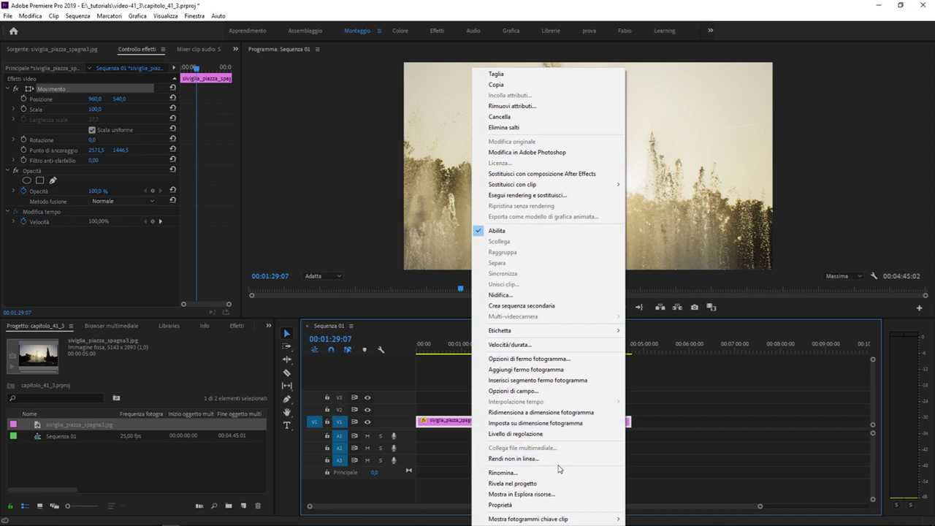
left_click(619, 425)
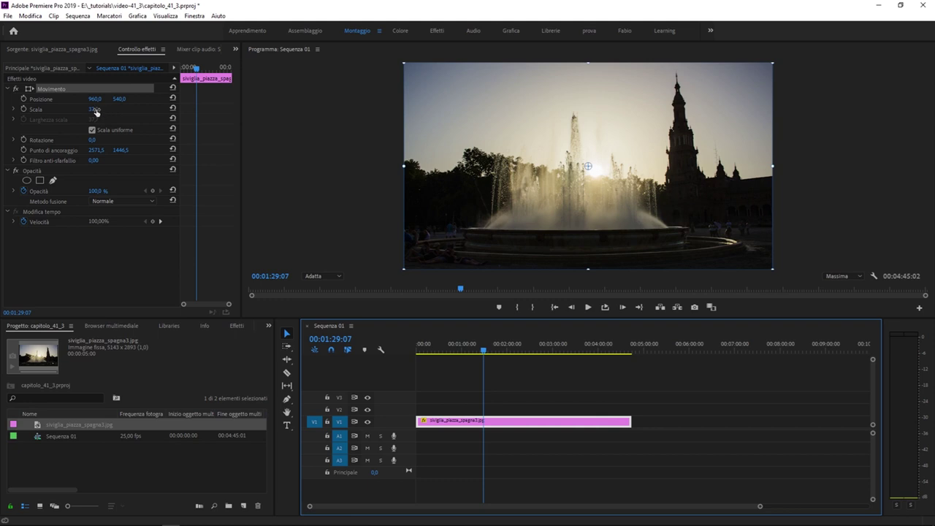
key("super+plus")
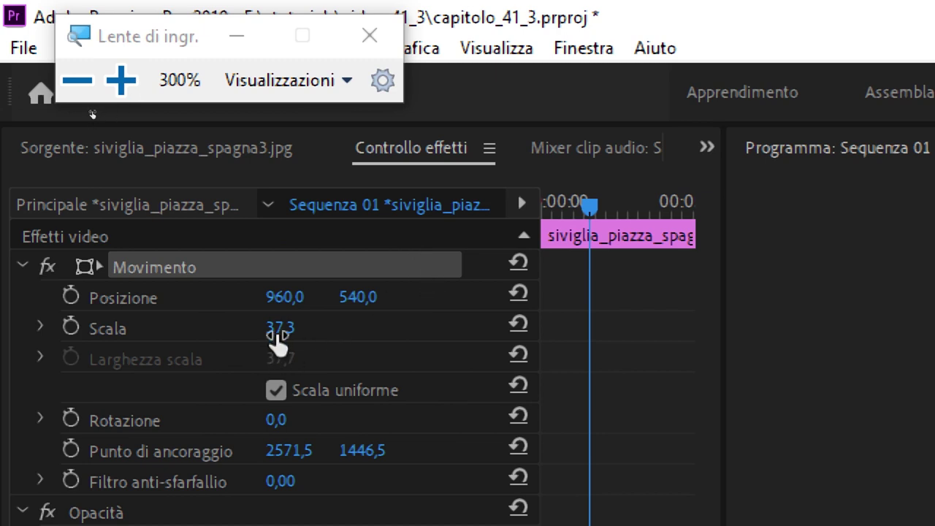
key("super+Escape")
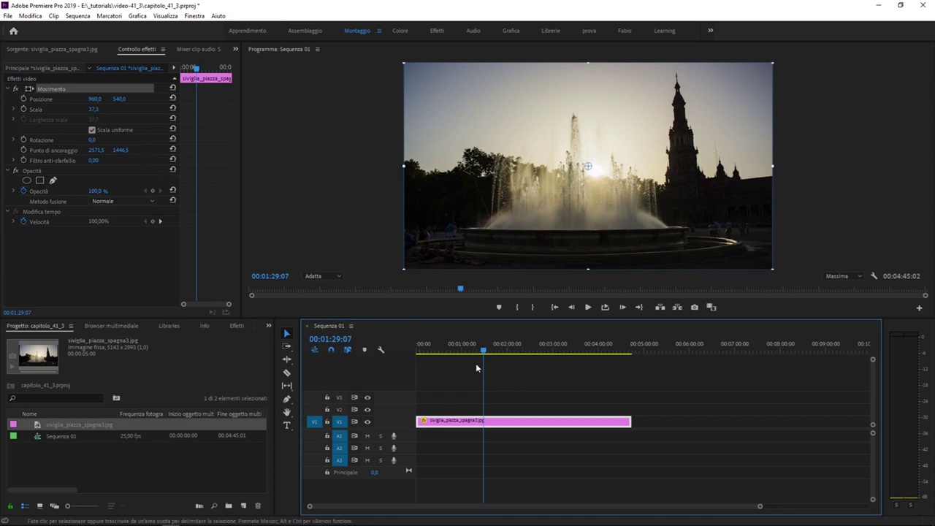
Turn off Set to Frame Size on the clip, returning the photo to Scale 100.
left_click_drag(440, 399, 643, 449)
right_click(573, 425)
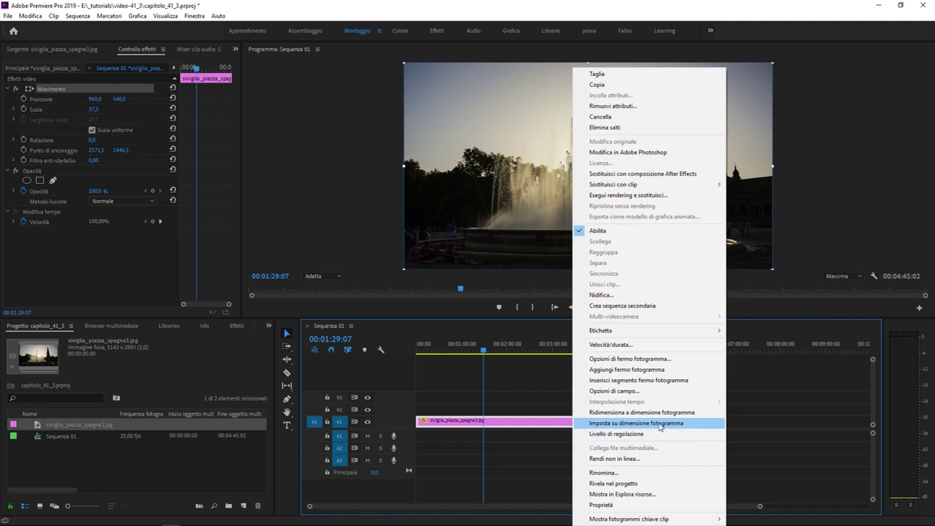
left_click(495, 389)
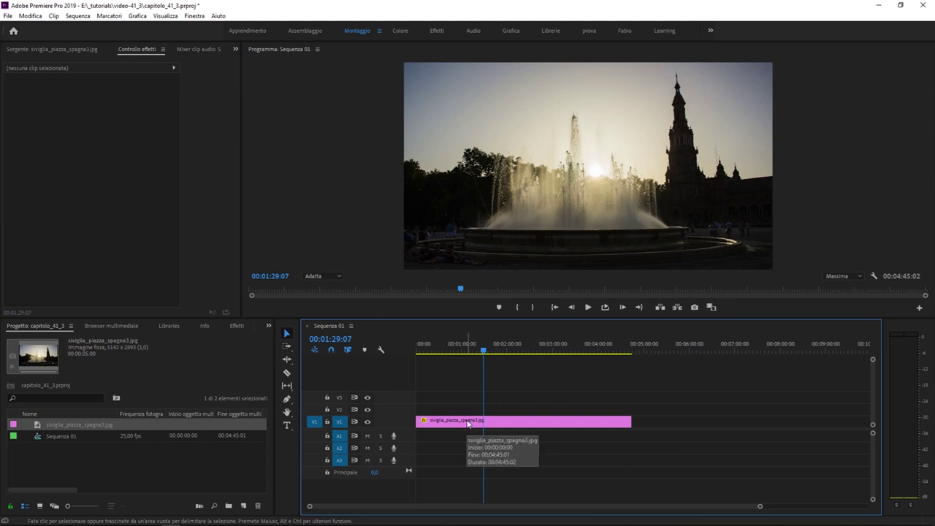
left_click(493, 423)
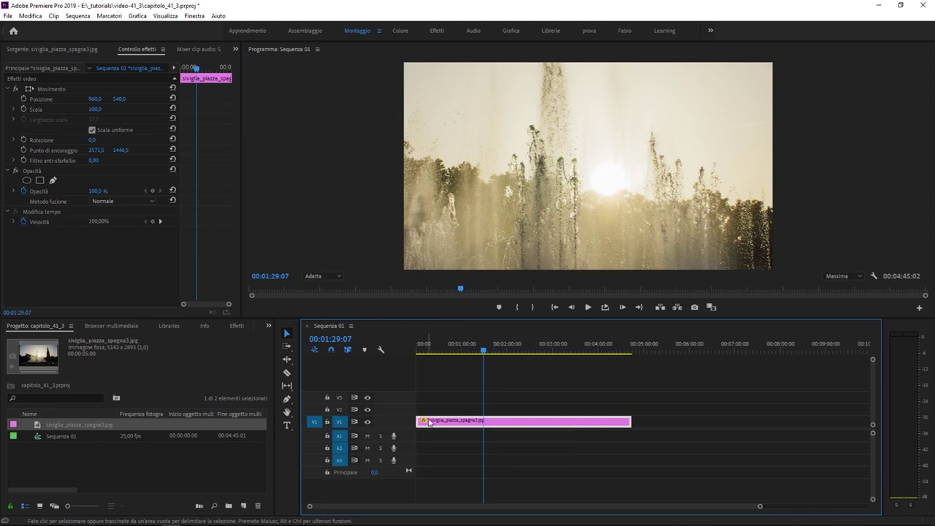
Apply Scale to Frame Size so the whole photo fits while Scale stays 100.
right_click(500, 425)
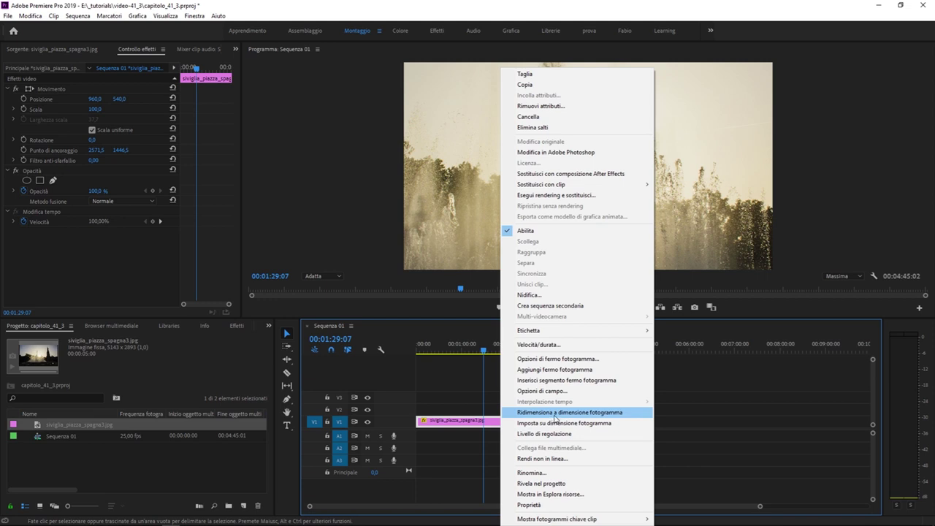
left_click(555, 414)
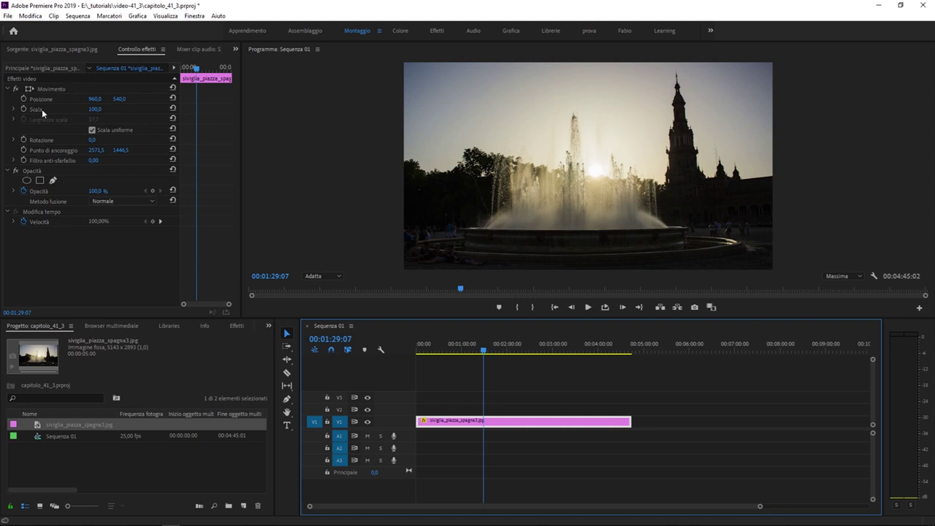
left_click(60, 108)
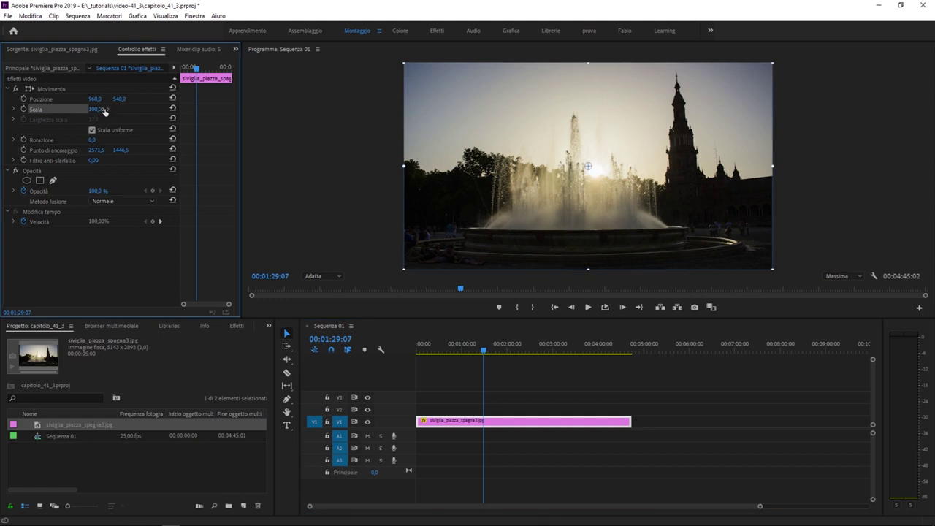
key("super+plus")
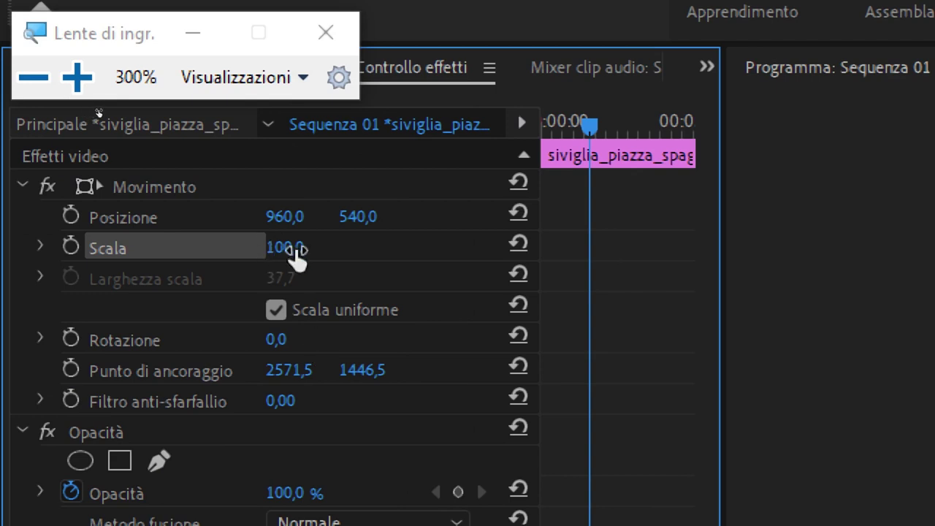
key("super+Escape")
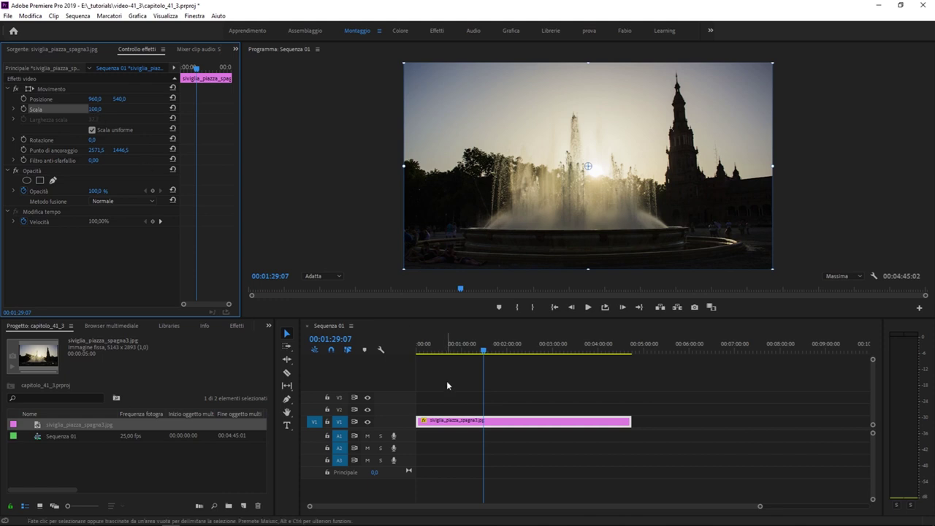
right_click(453, 421)
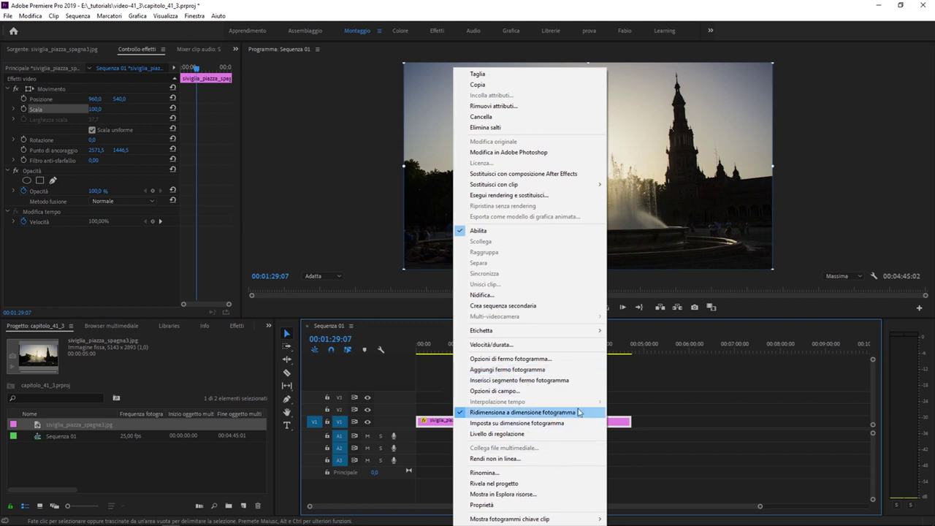
left_click(553, 413)
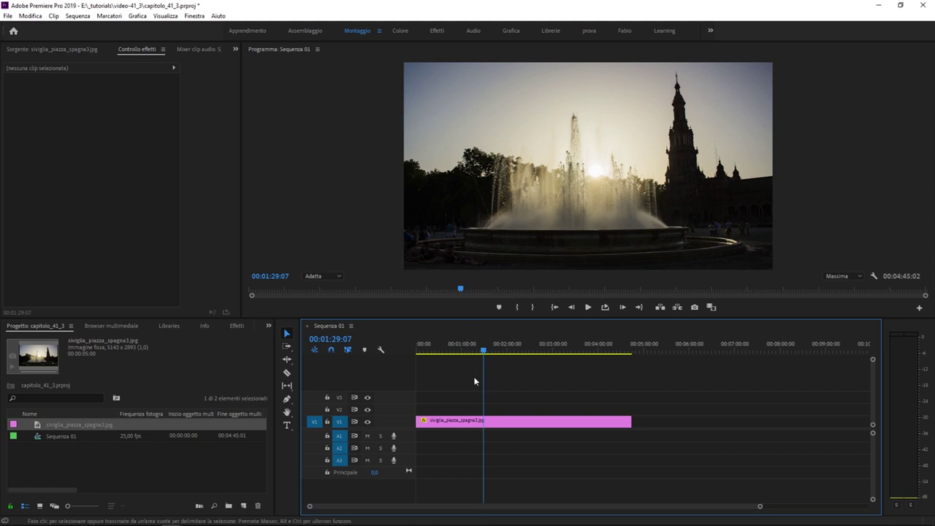
left_click(469, 424)
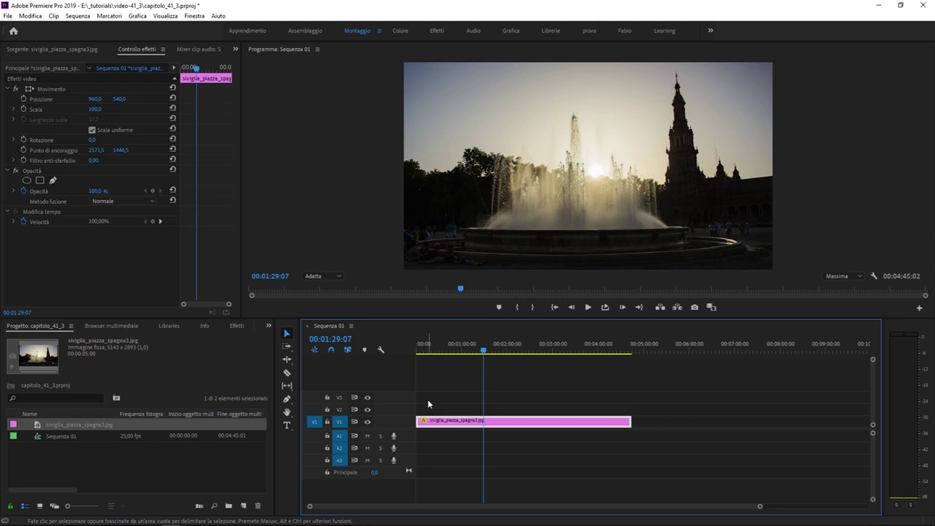
left_click_drag(93, 108, 233, 108)
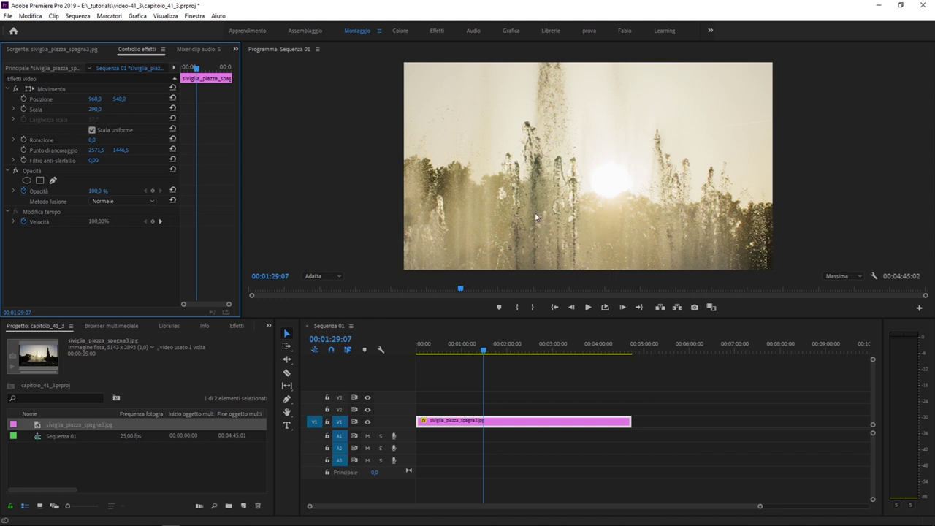
left_click(91, 109)
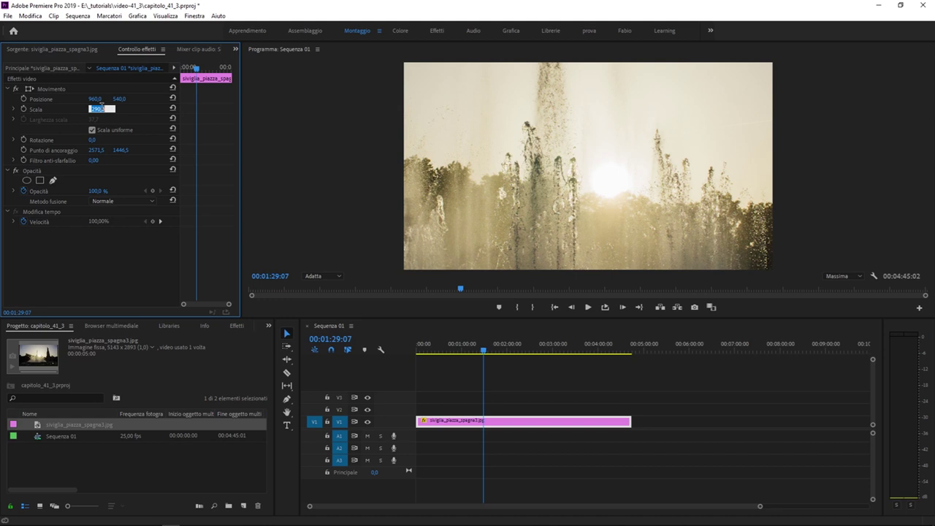
left_click(553, 379)
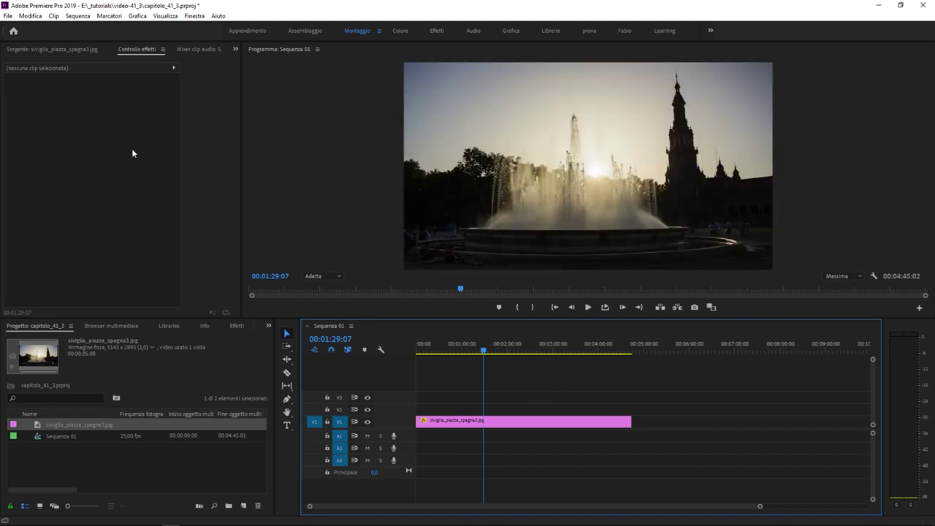
left_click(467, 422)
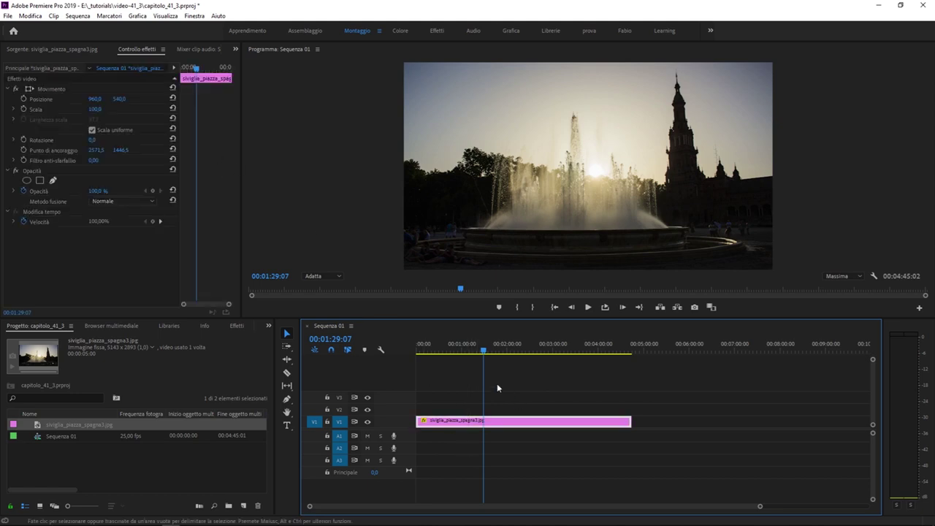
right_click(497, 422)
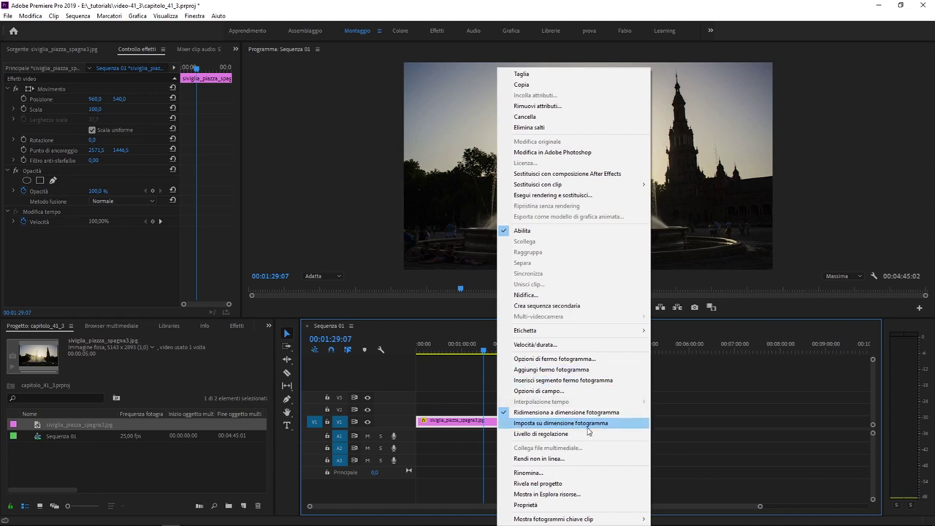
left_click(494, 404)
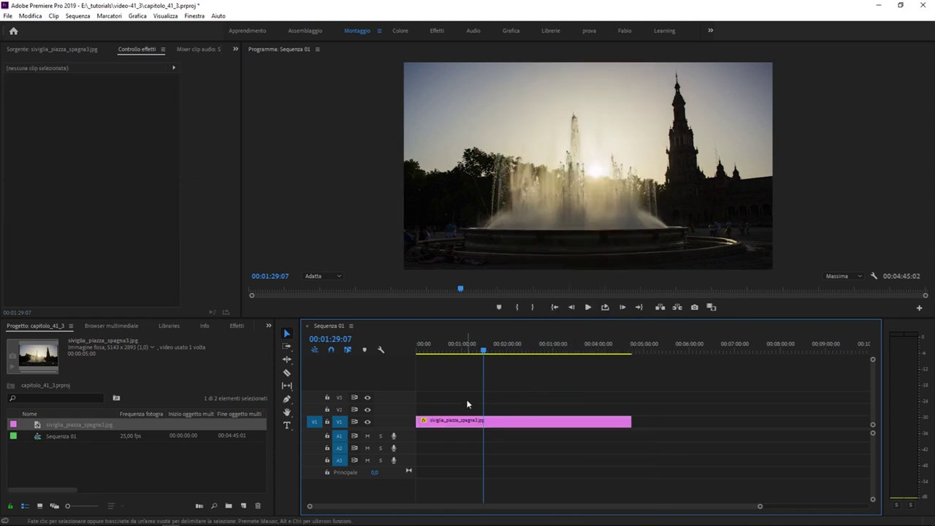
right_click(501, 434)
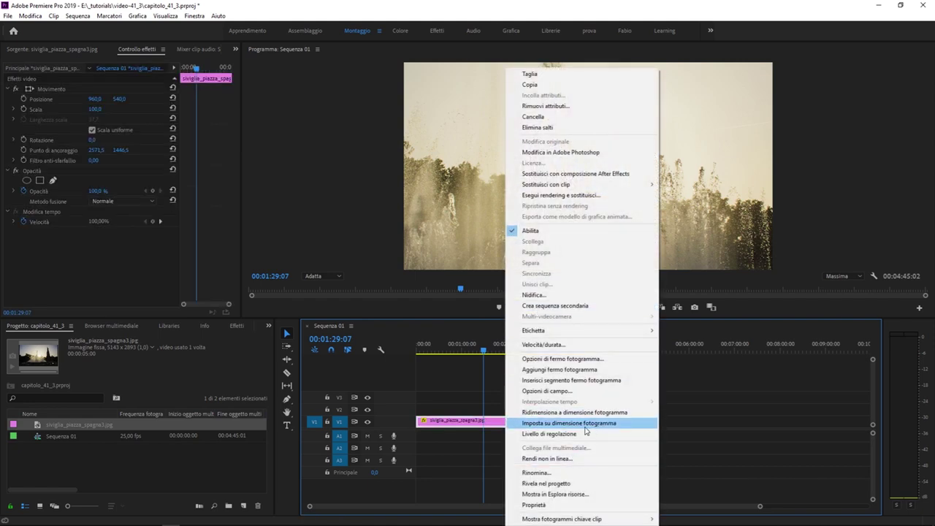
left_click(585, 430)
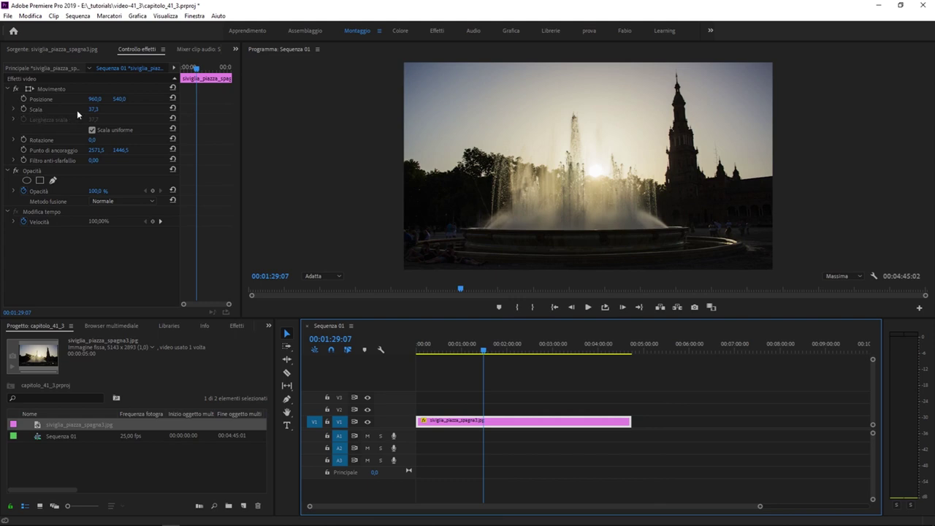
key("ctrl+z")
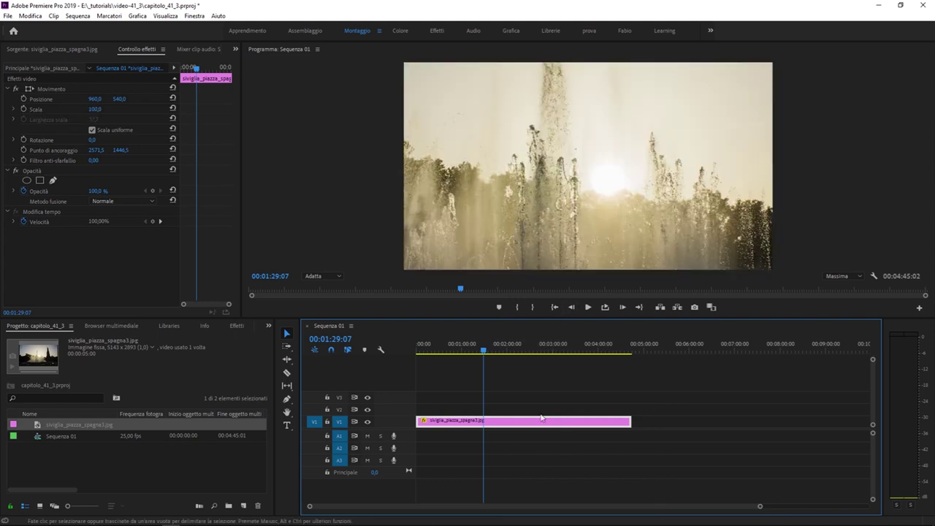
right_click(528, 420)
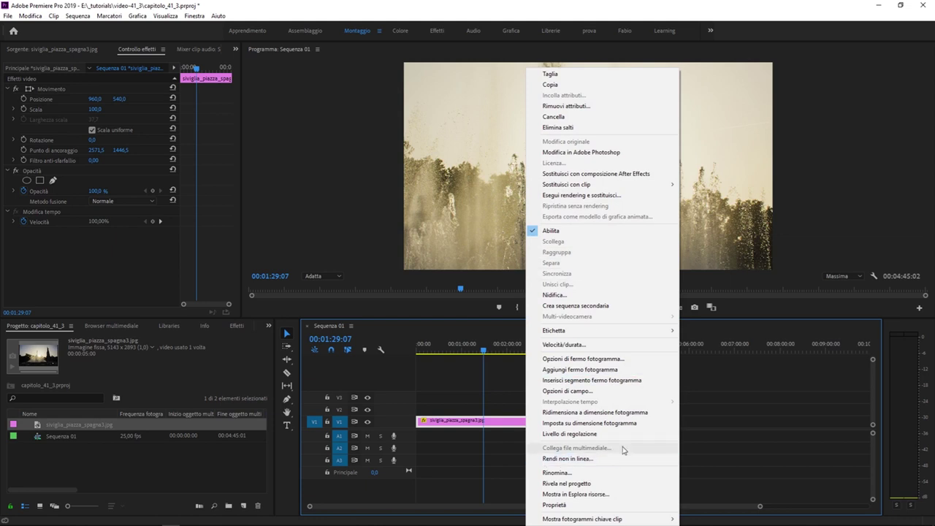
left_click(618, 413)
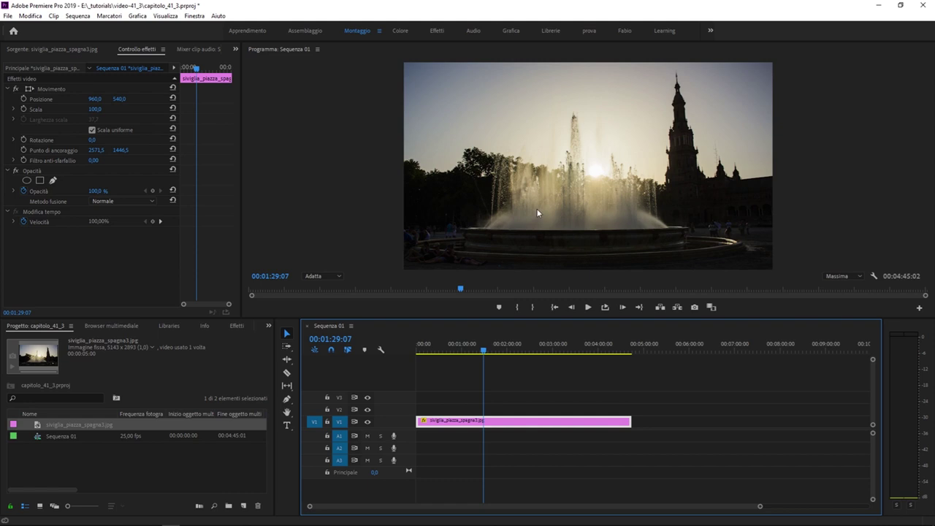
mouse_move(92, 111)
left_mouse_down()
mouse_move(241, 111)
mouse_move(188, 111)
left_mouse_up()
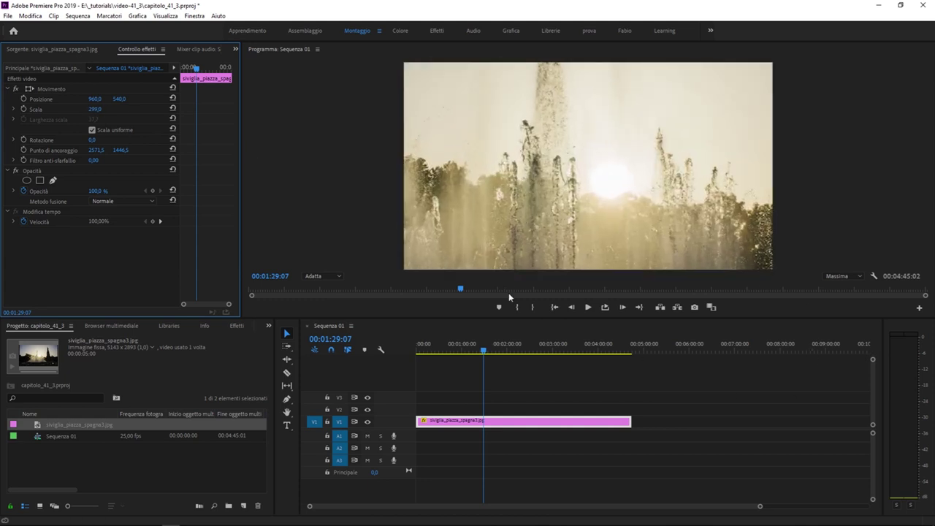
key("ctrl+z")
left_click(591, 390)
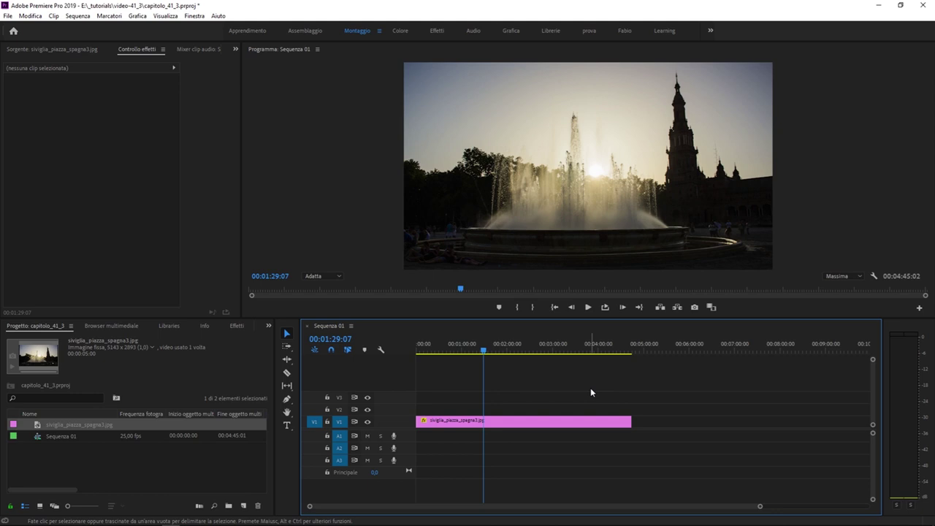
left_click_drag(553, 392, 500, 429)
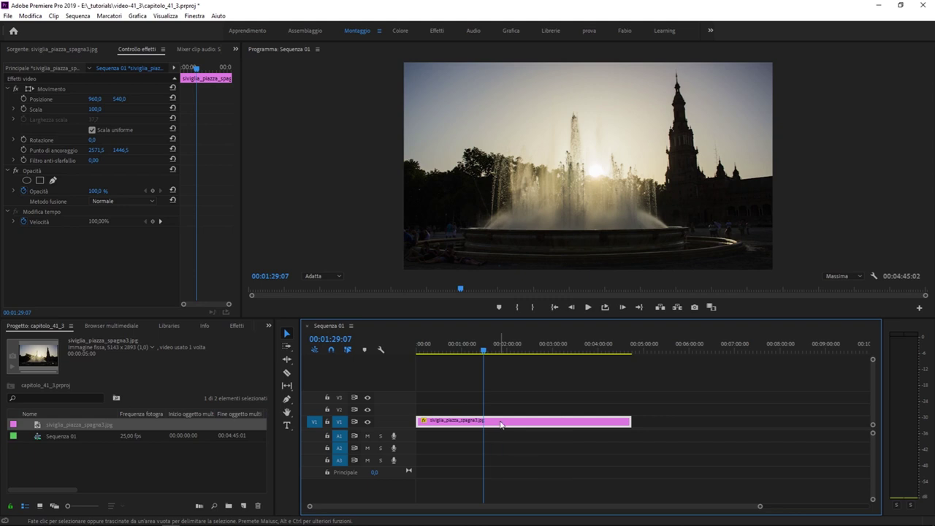
Toggle the photo clip's frame-size fitting off, back on, then off again.
right_click(500, 427)
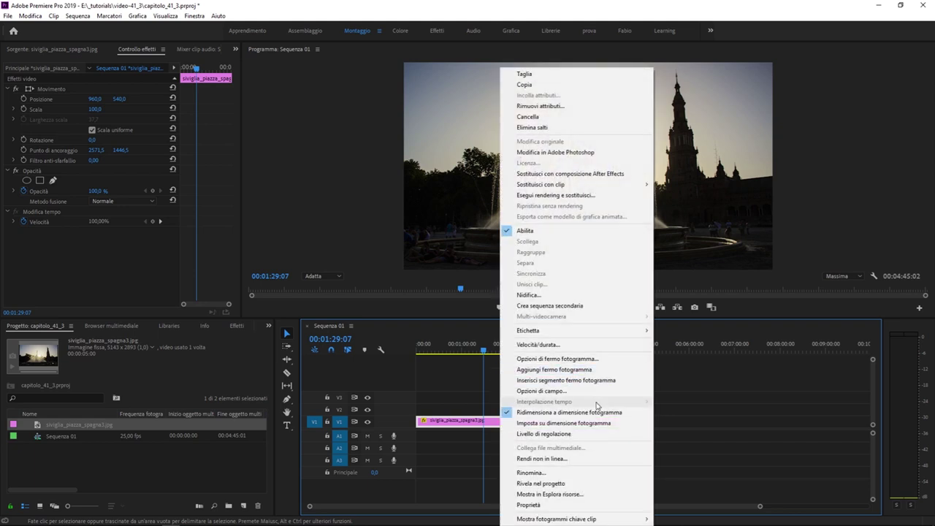
left_click(596, 412)
right_click(504, 424)
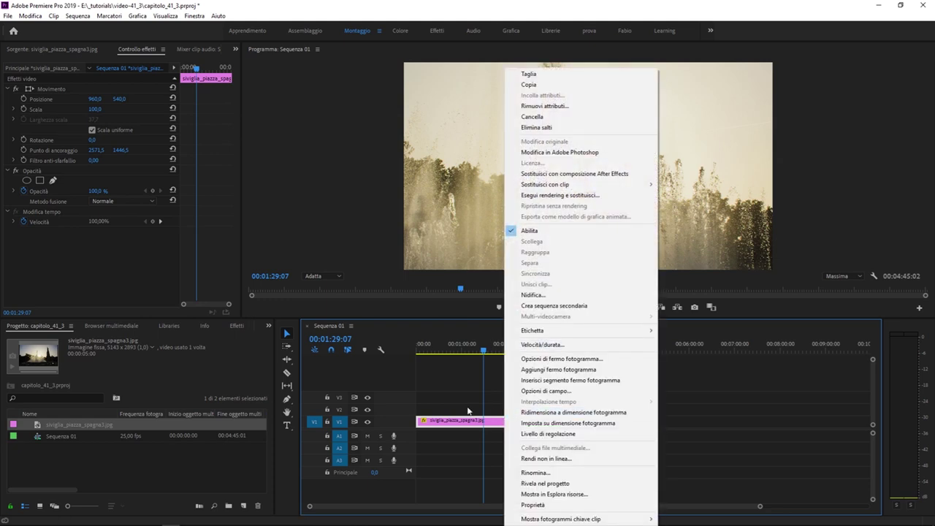
left_click(566, 423)
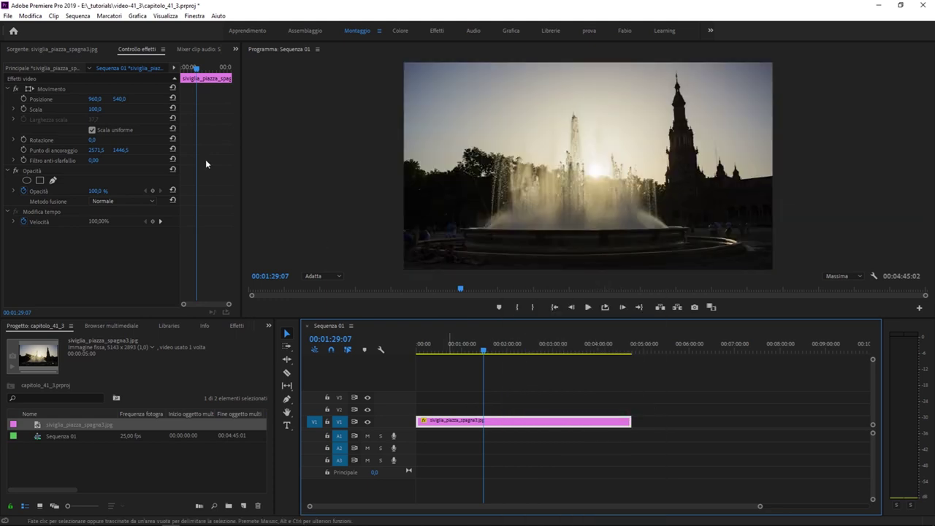
right_click(537, 424)
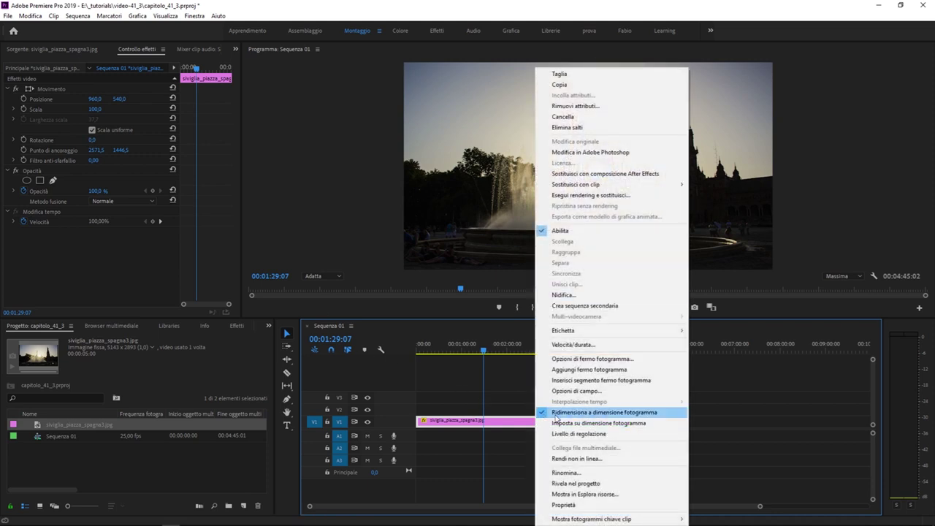
left_click(647, 413)
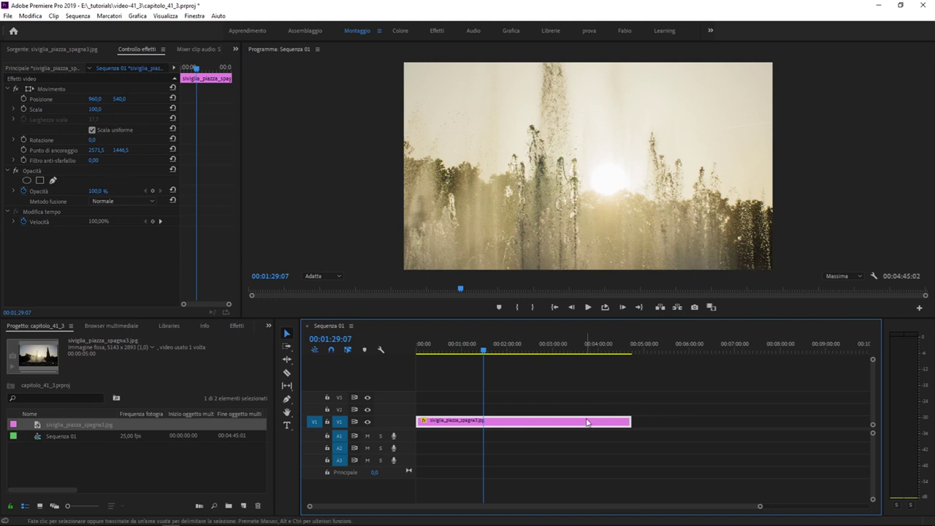
Undo an accidental hold-frame insert on the clip and close the clip menu.
right_click(511, 421)
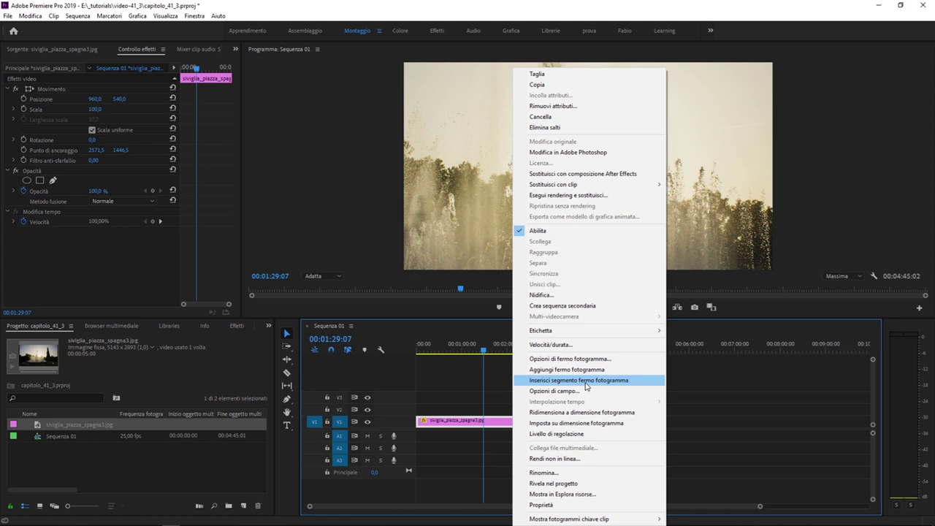
left_click(574, 381)
right_click(545, 424)
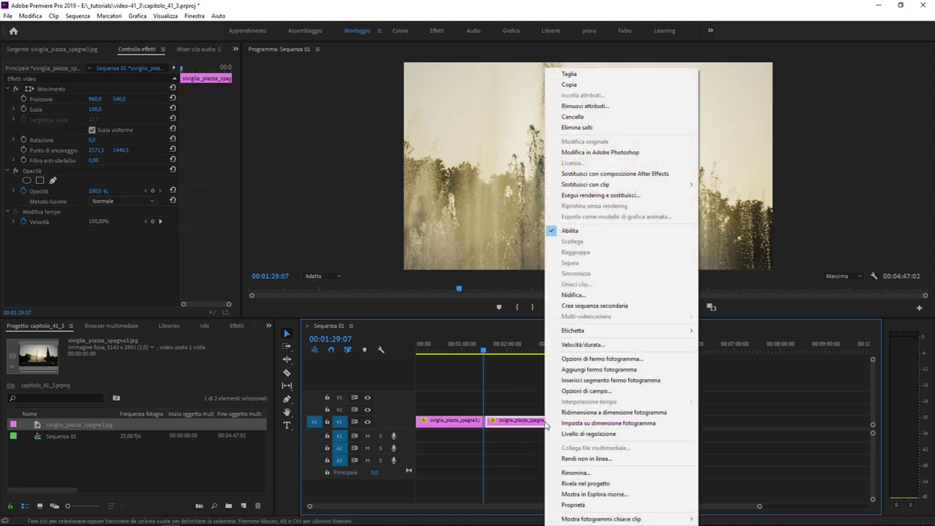
key("Escape")
key("ctrl+z")
right_click(521, 422)
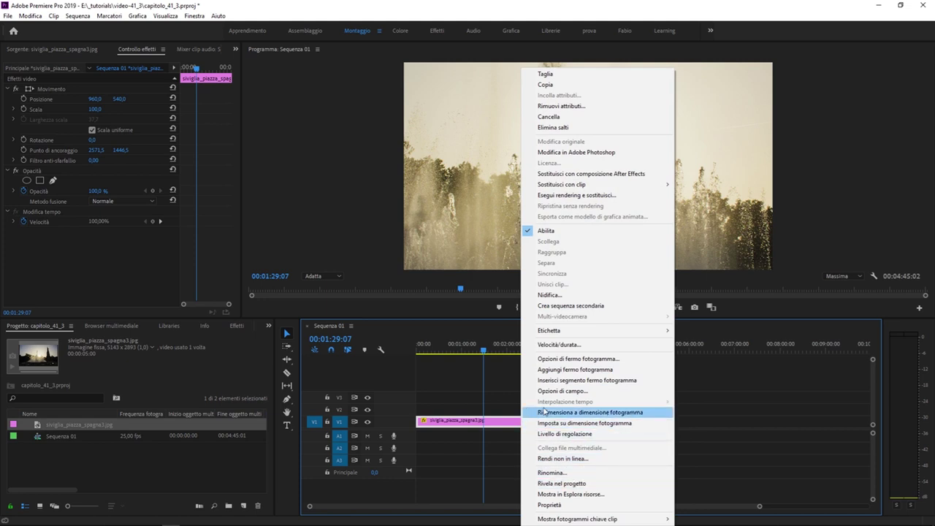
left_click(719, 408)
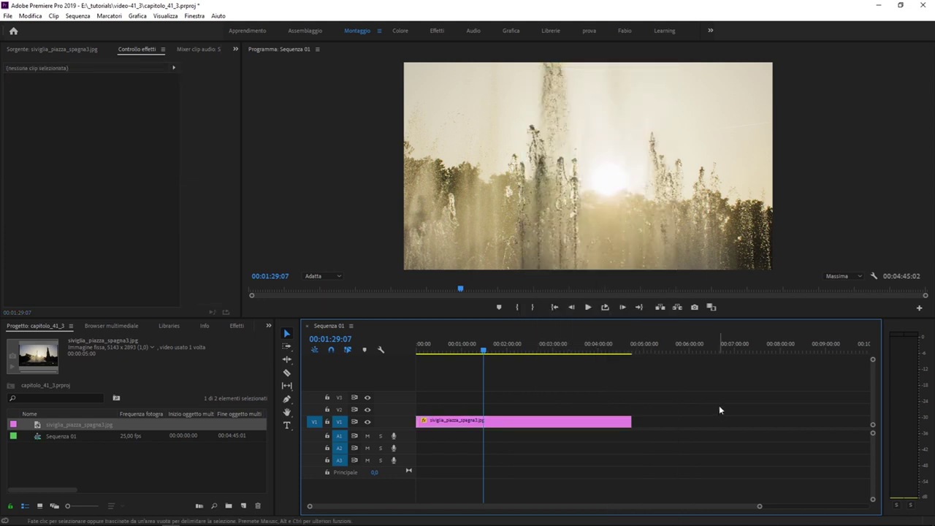